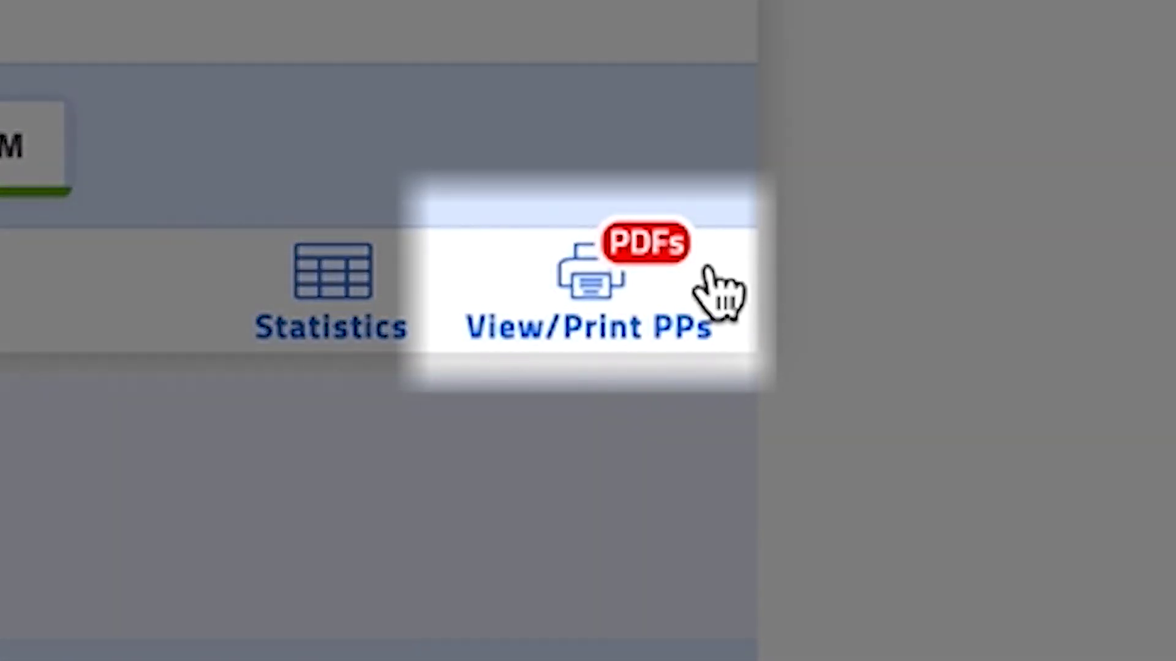
Set the Formulator PP print options to races 1, 2 and 3 with a custom maximum of 5 running lines.
left_click(615, 262)
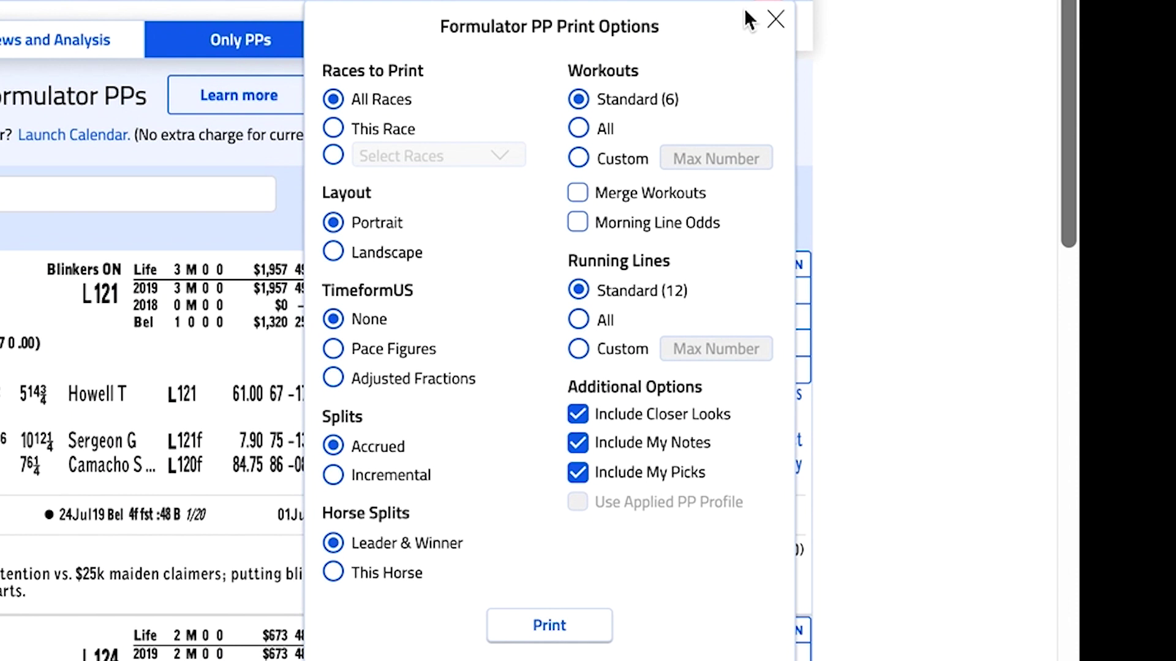
left_click(333, 156)
left_click(499, 189)
left_click(499, 218)
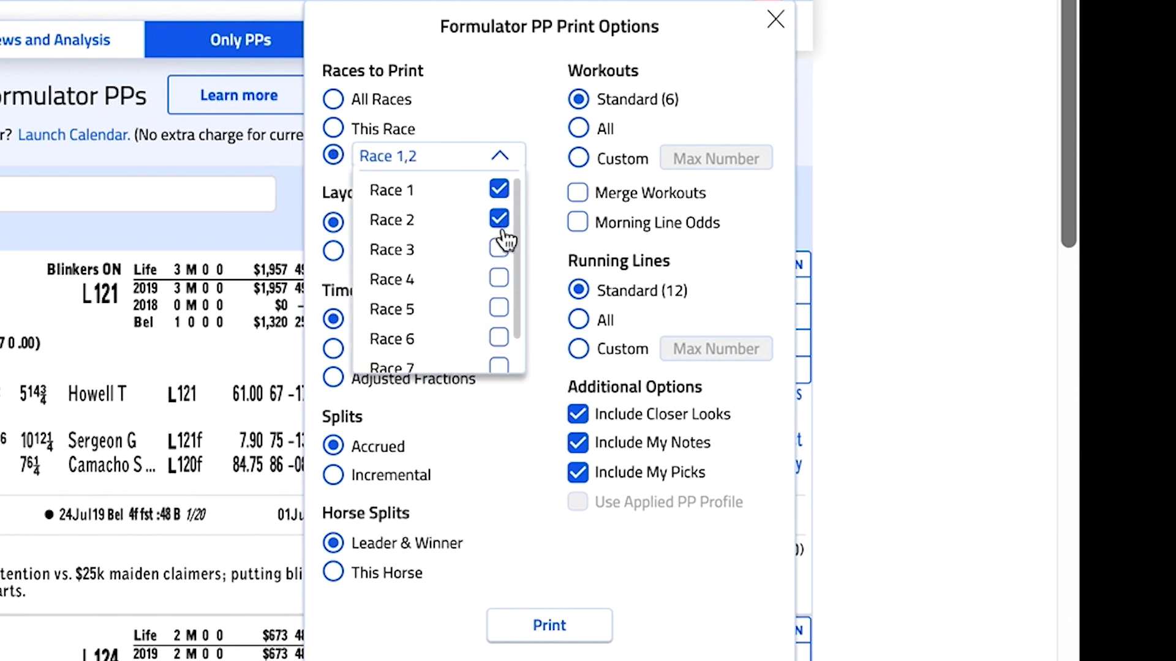
left_click(498, 248)
left_click(578, 349)
left_click(704, 350)
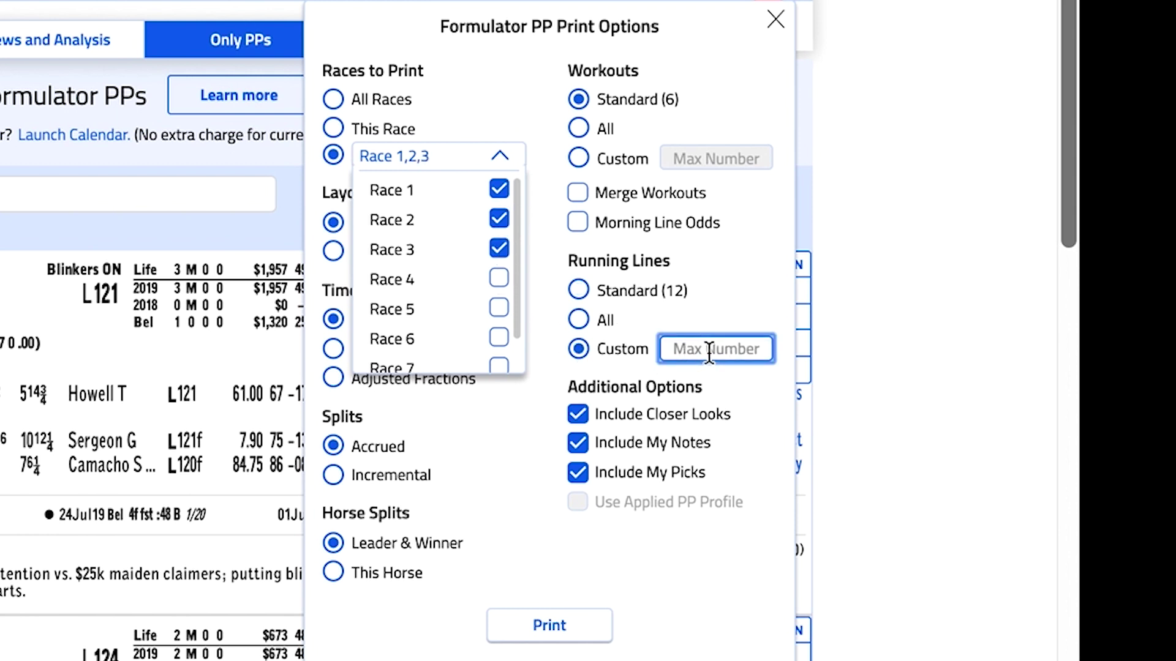
type("5")
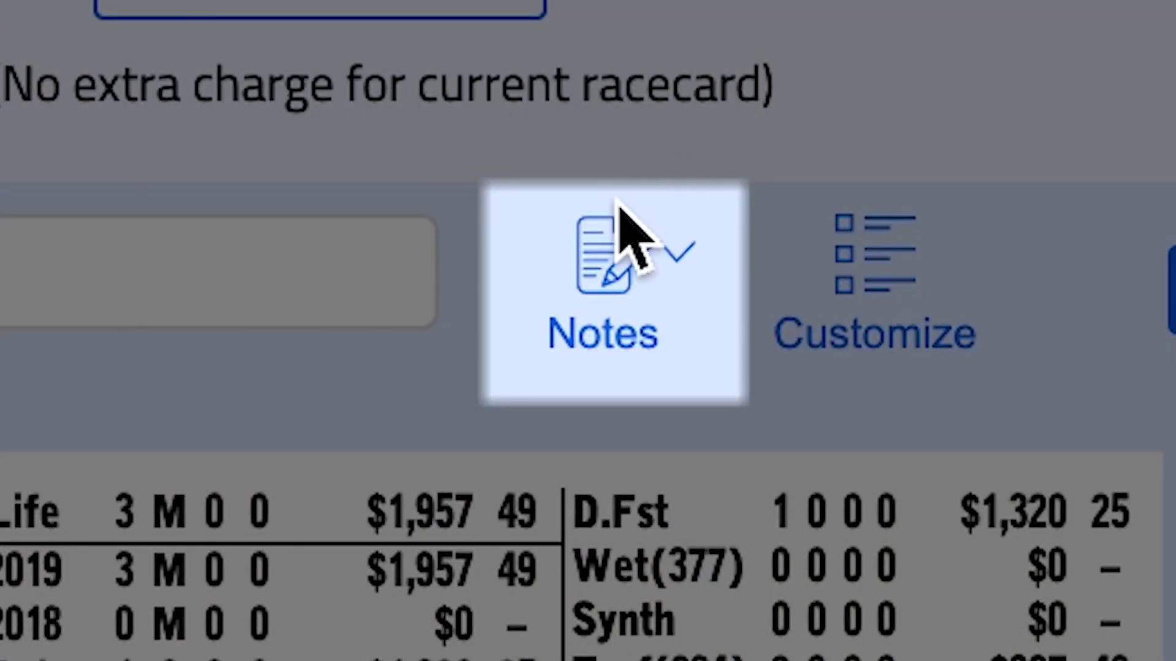
Add the trip note "Left at the gate, lost 3 lengths" for Stunning Beauty and close the trip notes.
left_click(589, 257)
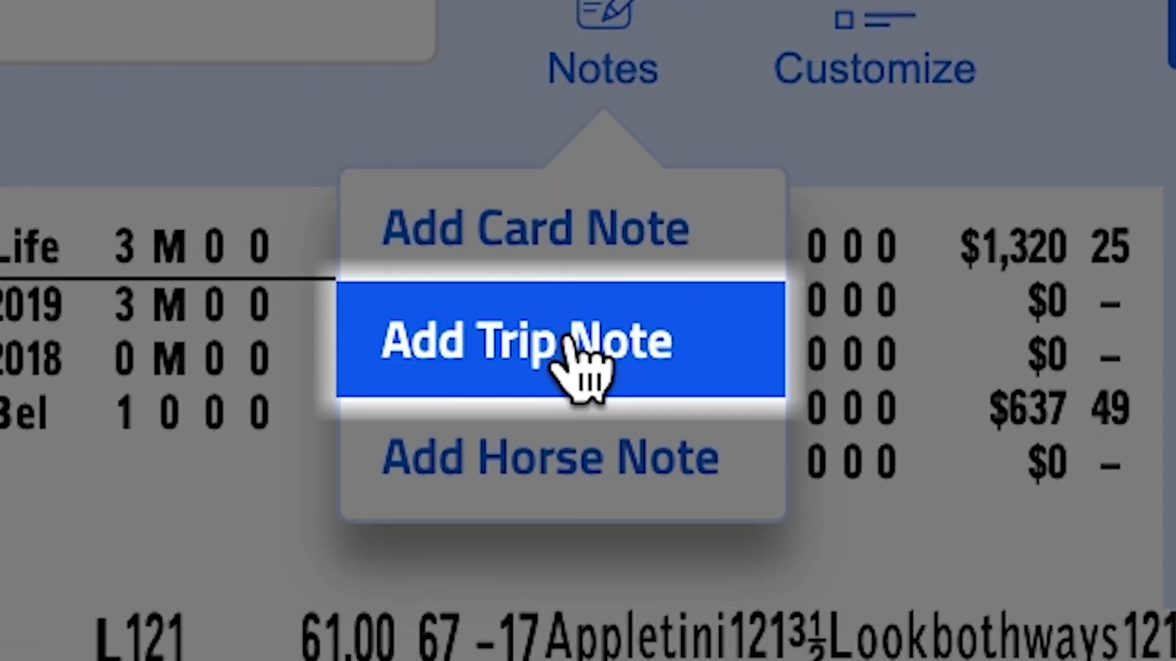
left_click(576, 398)
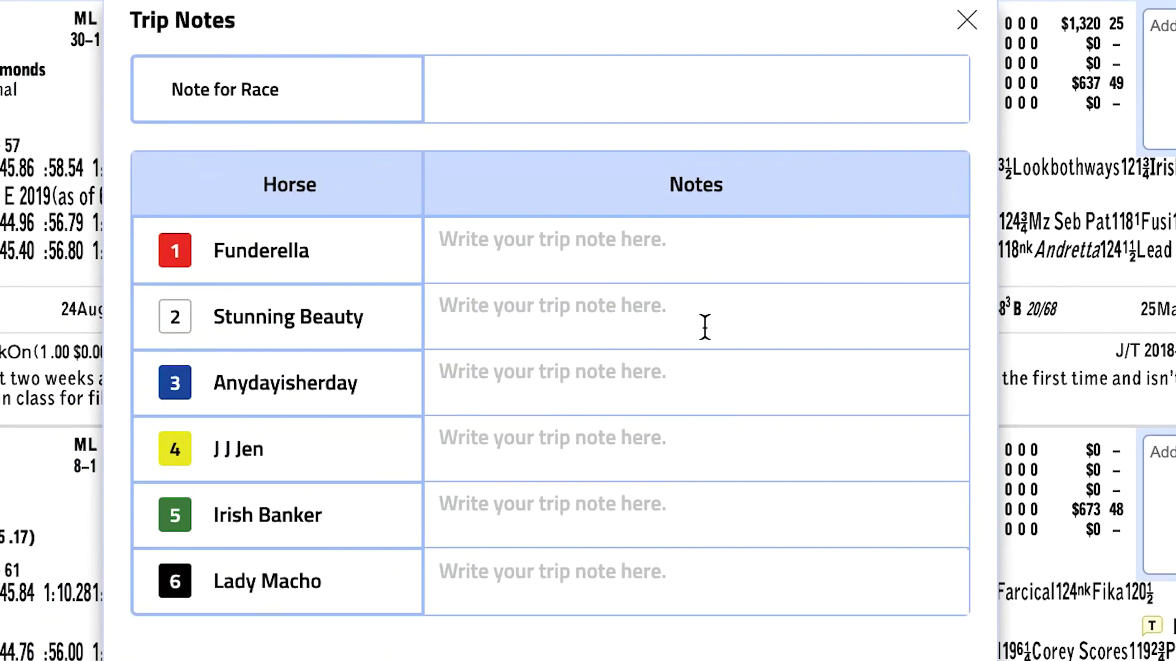
left_click(707, 326)
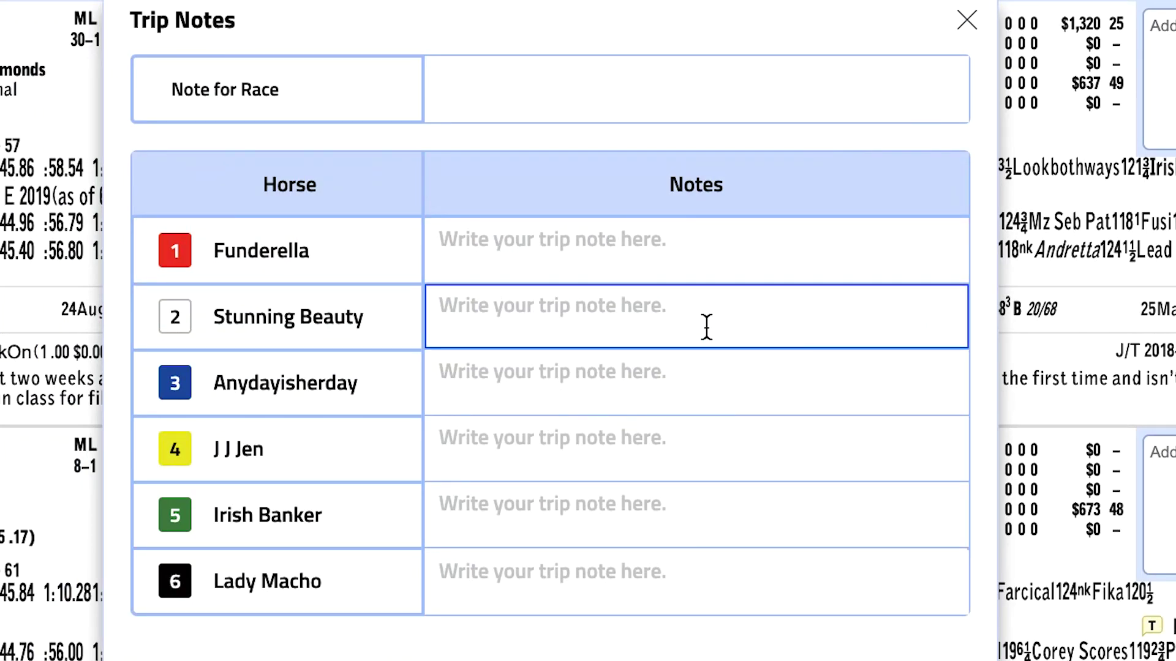
type("Left at the gate, lost ")
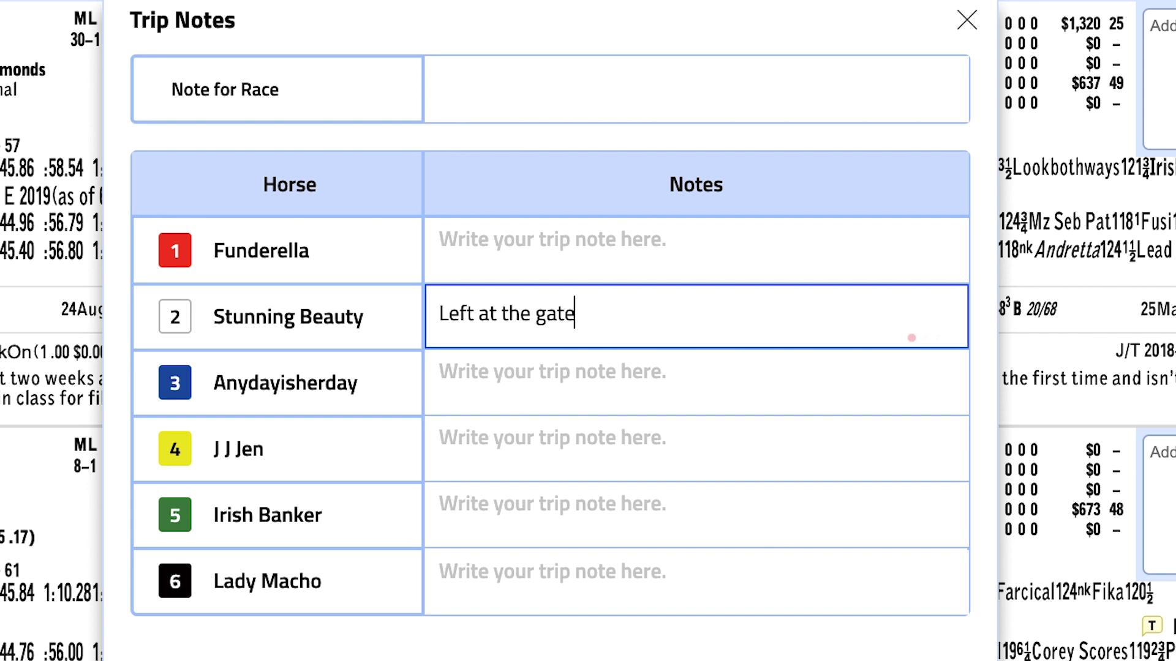
type("3 lengths")
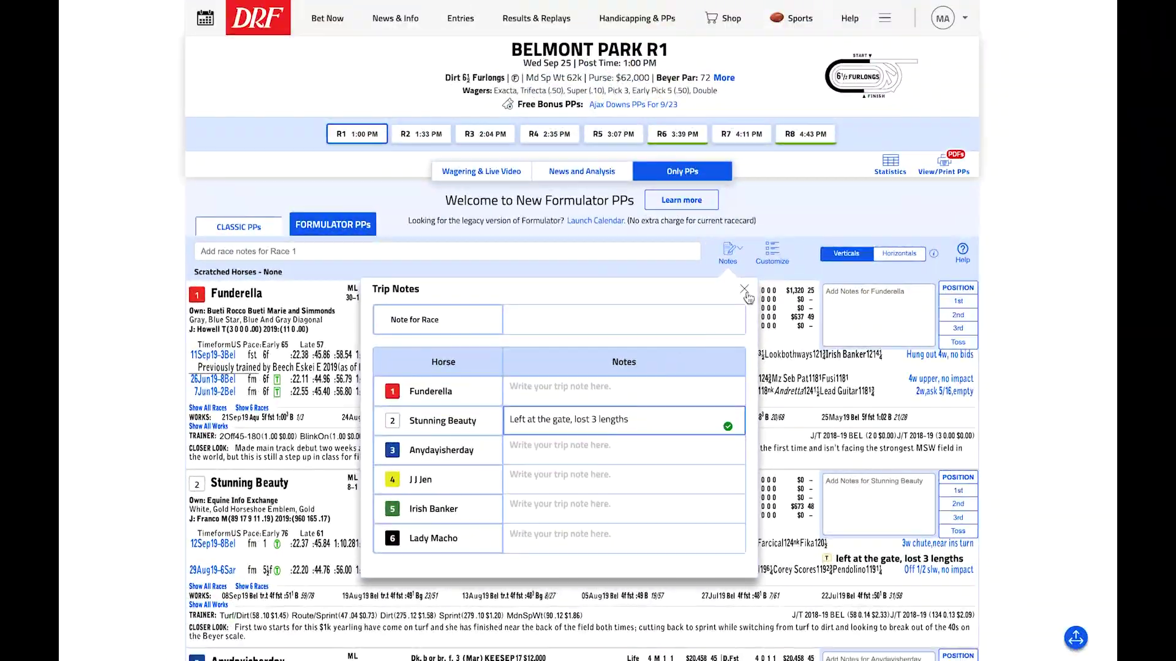
left_click(745, 291)
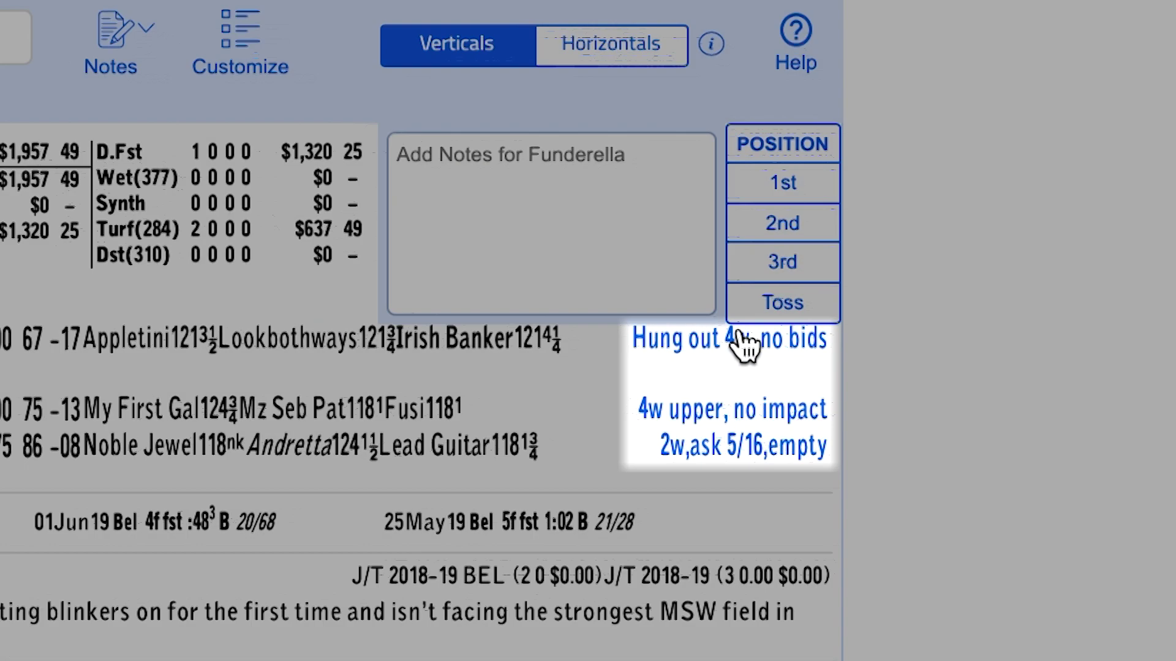
Play the replay of Funderella's 11Sep19 Belmont race in an enlarged player and switch it to the head-on view.
left_click(744, 346)
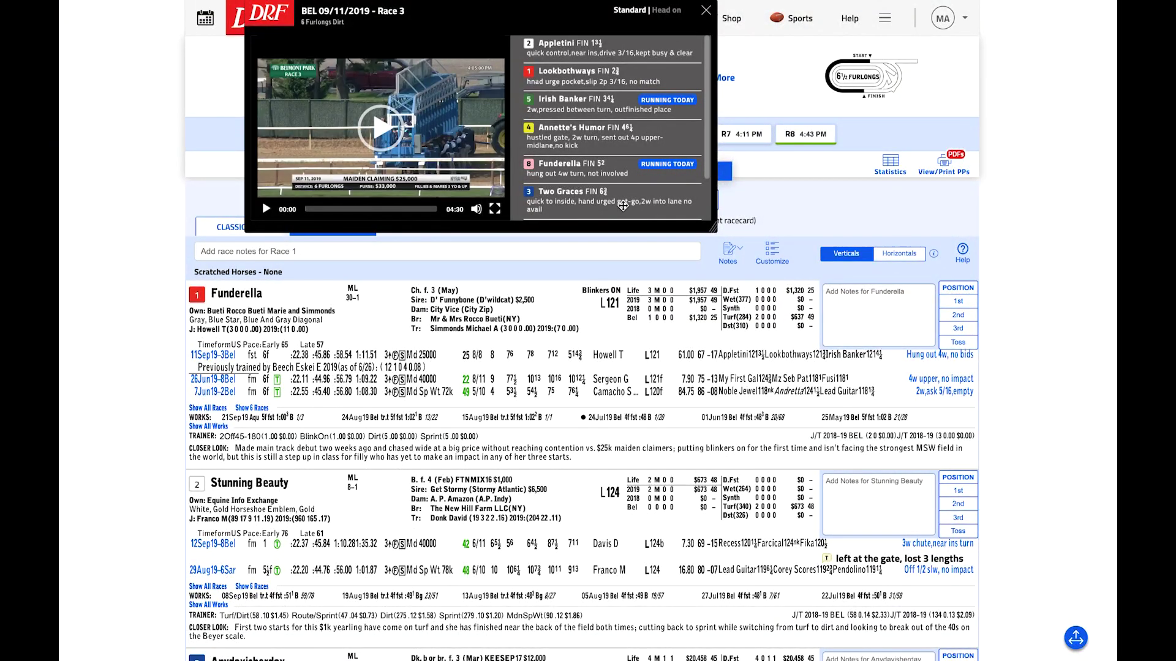
left_click(393, 141)
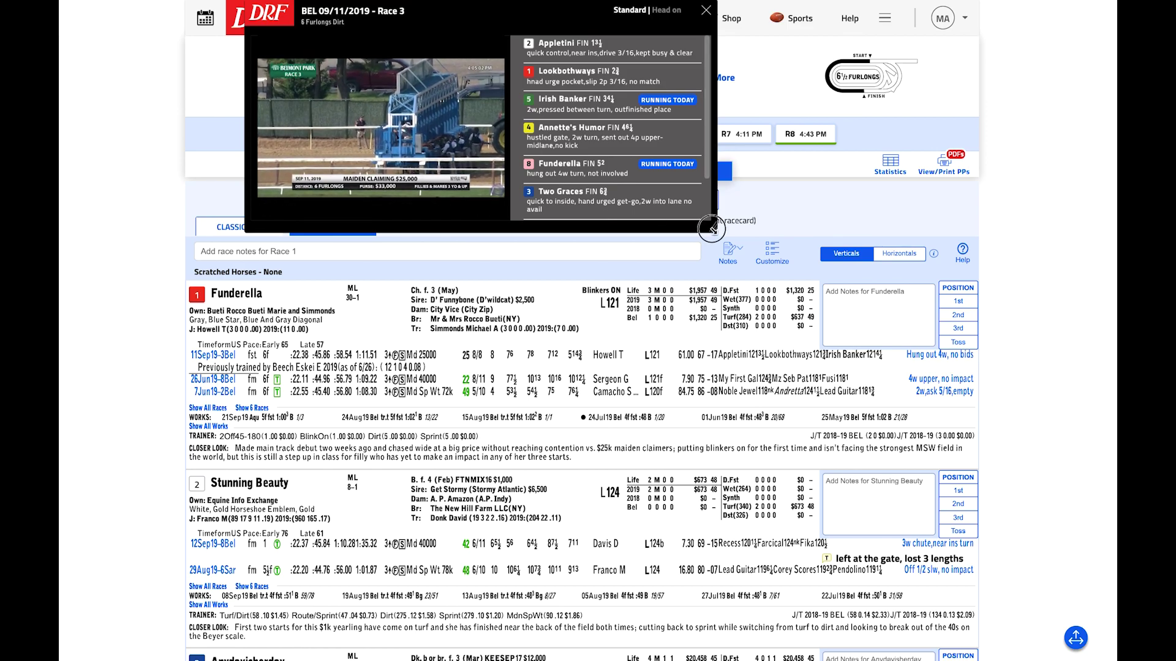
left_click_drag(712, 227, 802, 362)
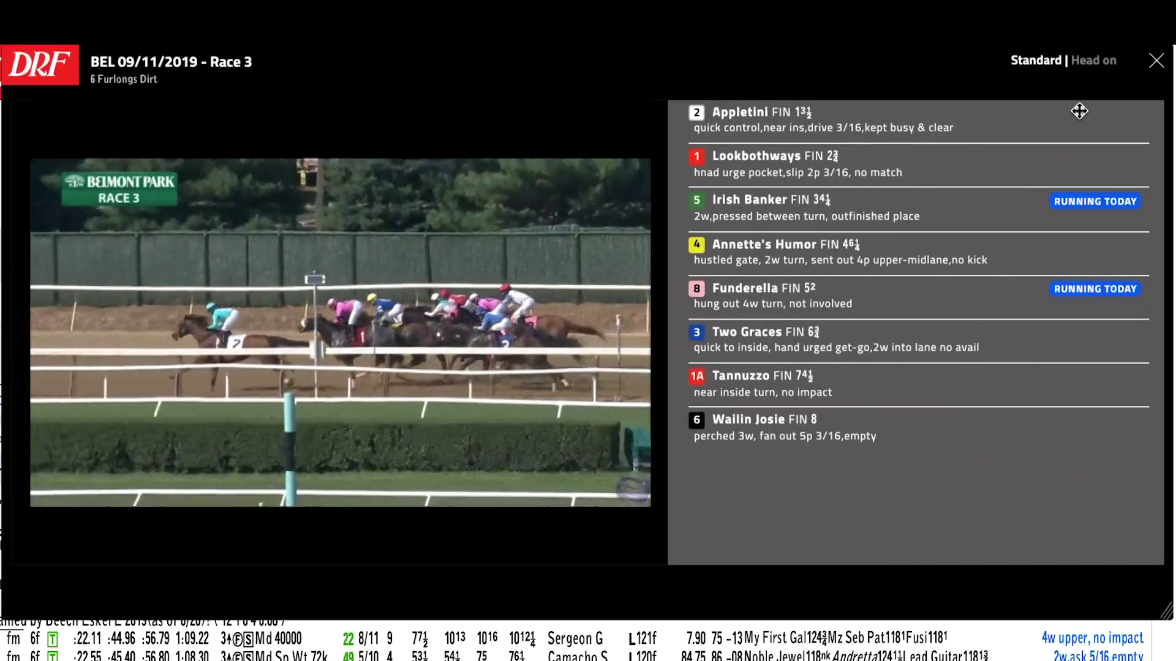
left_click(1101, 65)
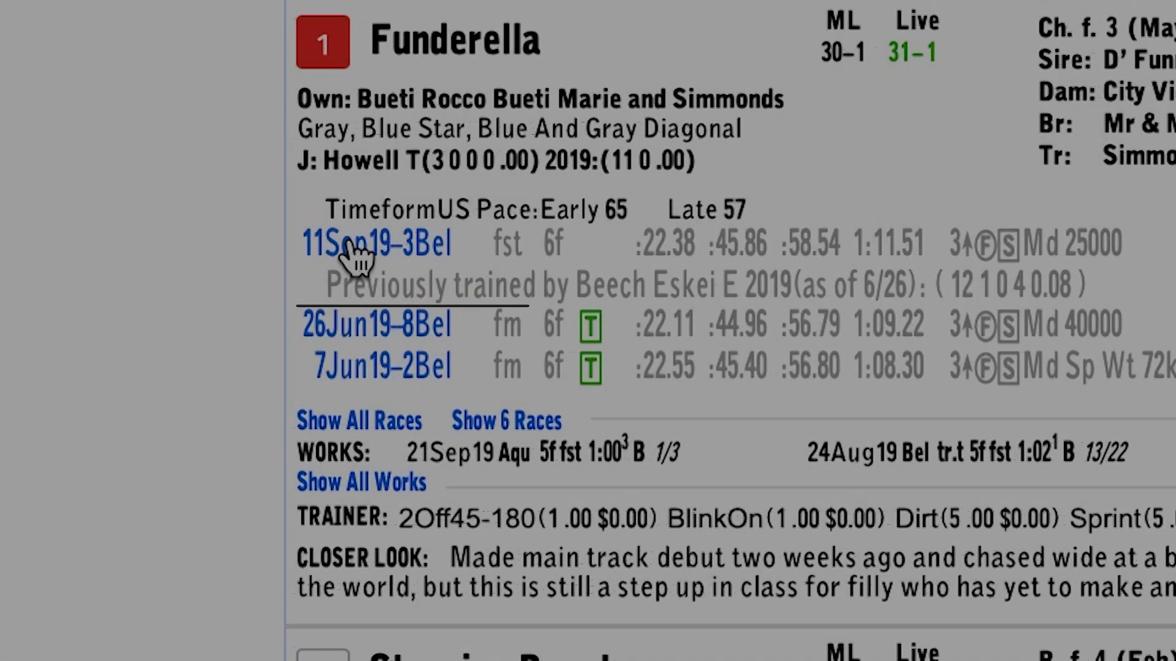
Examine the 11Sep19 Belmont race 3 chart through its next race, Beyer, incremental and elapsed pace, DRF comments and form notes views.
left_click(517, 231)
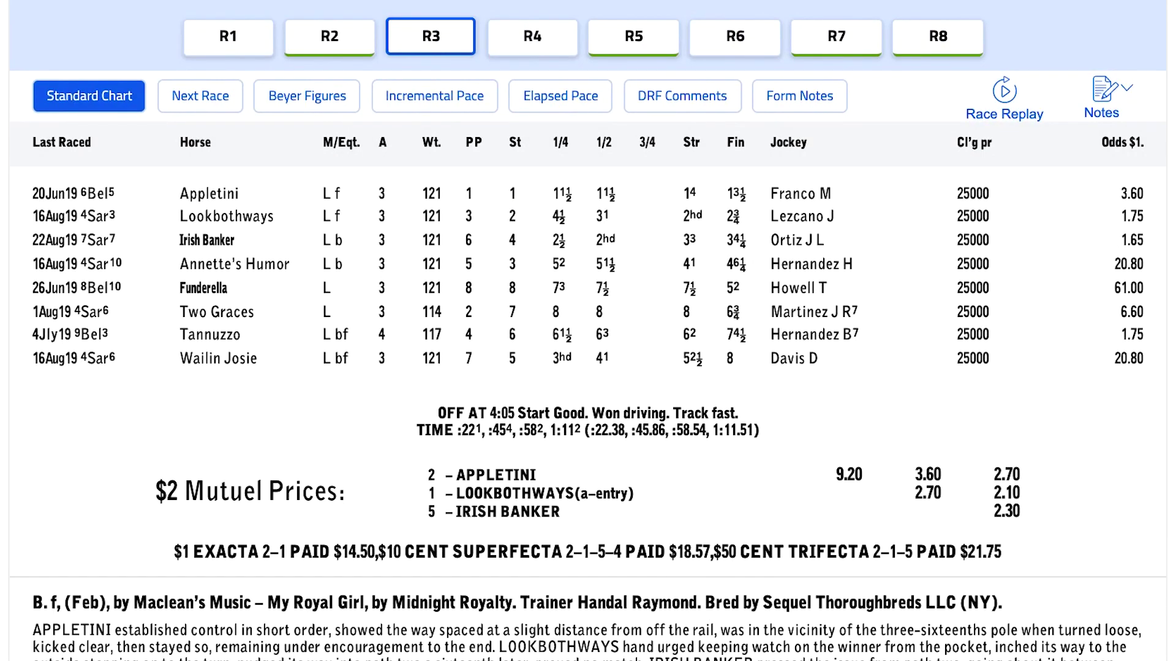
left_click(183, 99)
left_click(289, 96)
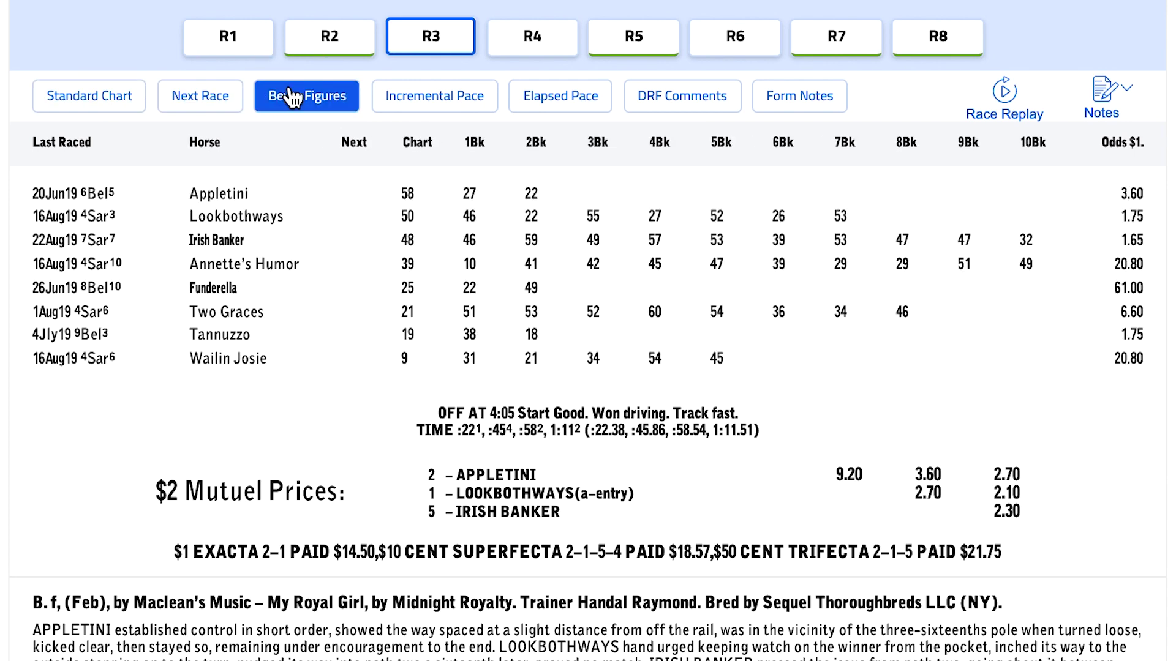
left_click(408, 98)
left_click(544, 107)
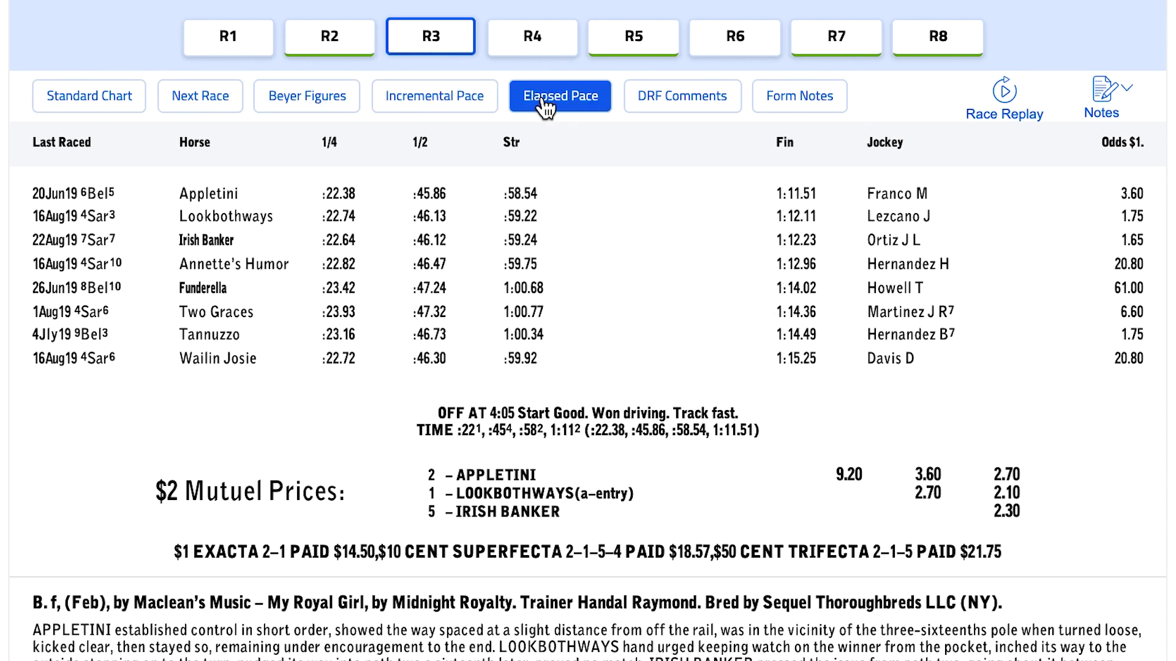
left_click(671, 107)
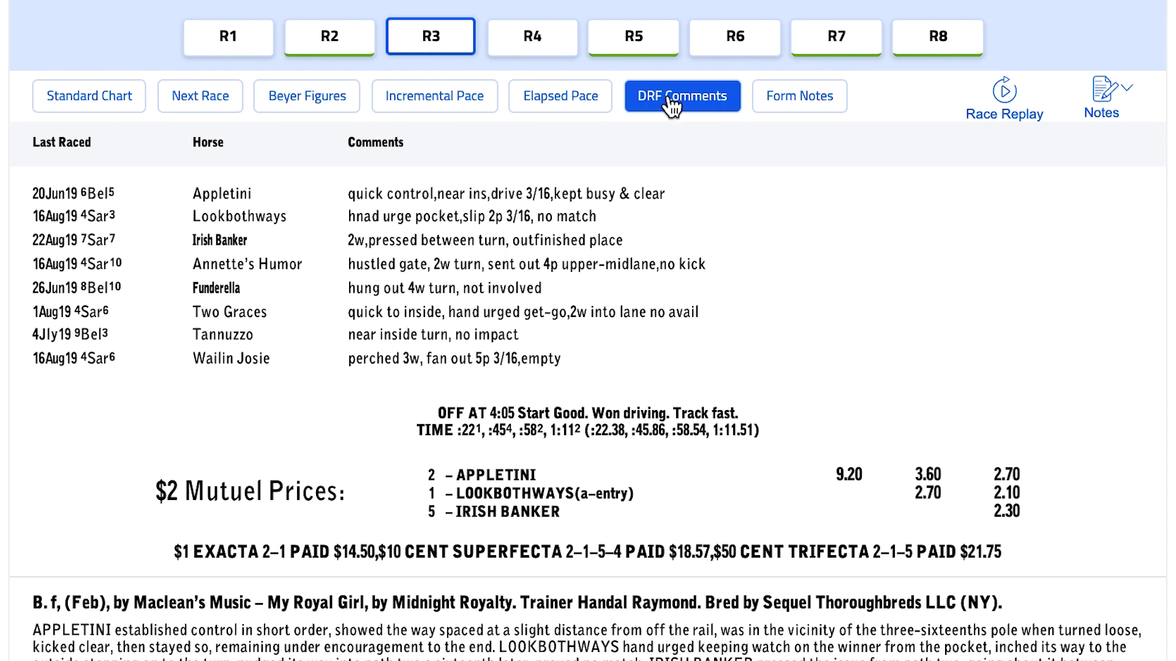
left_click(790, 105)
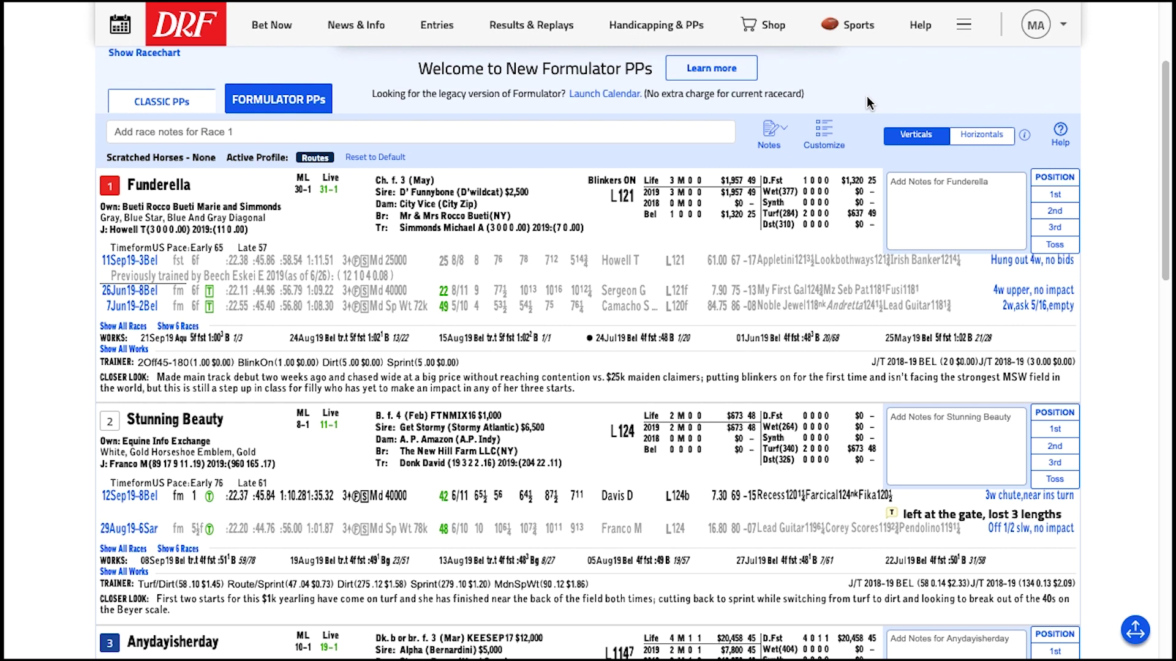
Enable TimeformUS with the Pace Figure Line in the Routes profile and update the profile.
left_click(822, 125)
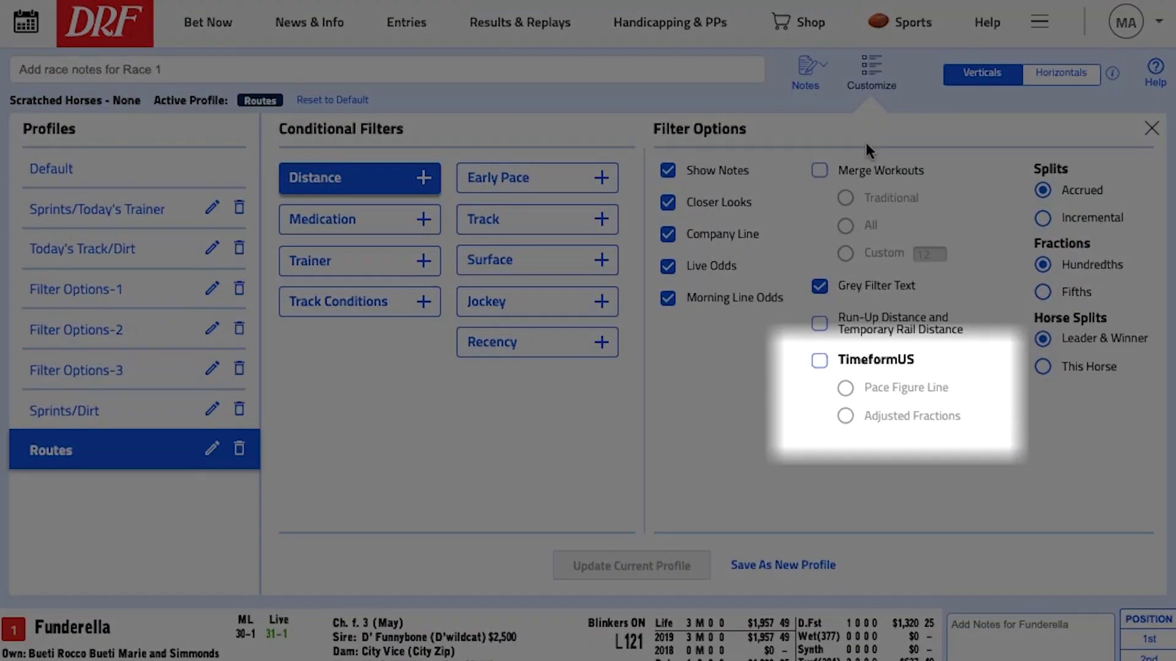
left_click(820, 362)
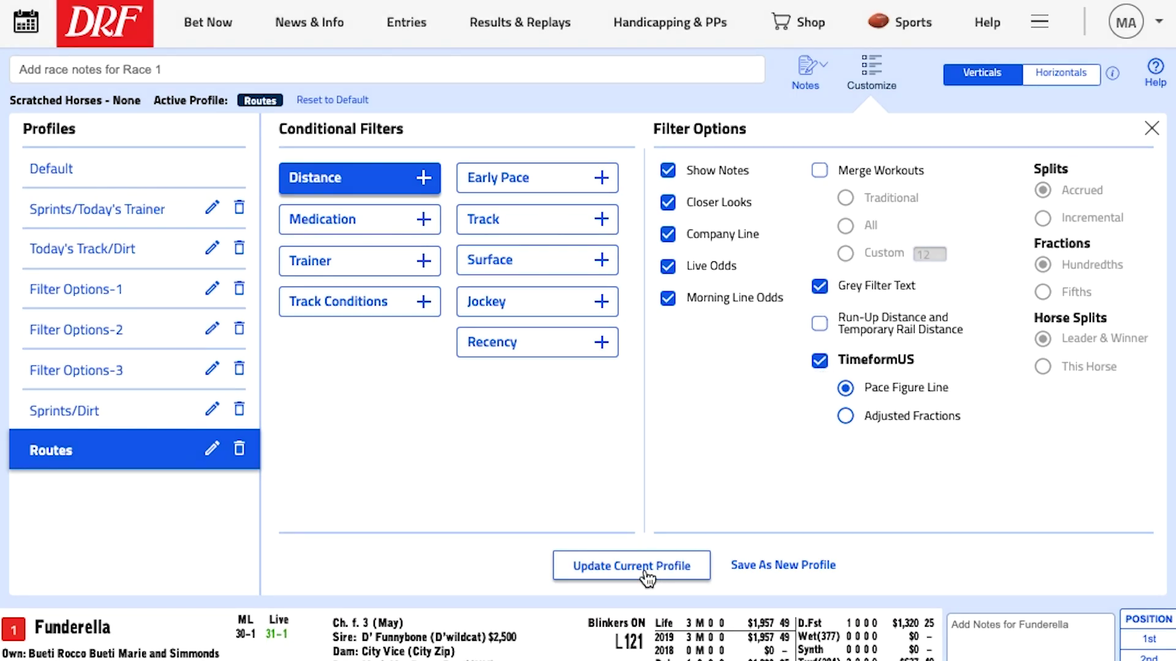
left_click(644, 568)
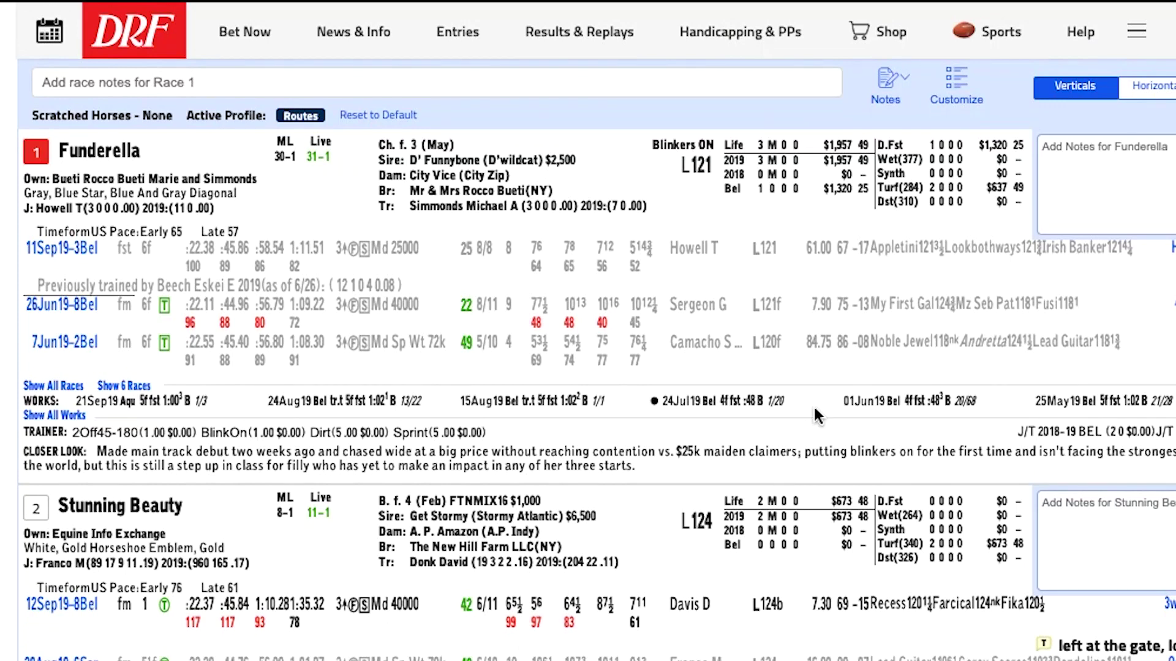
Switch the Routes profile's TimeformUS option to Adjusted Fractions and update the profile.
left_click(943, 109)
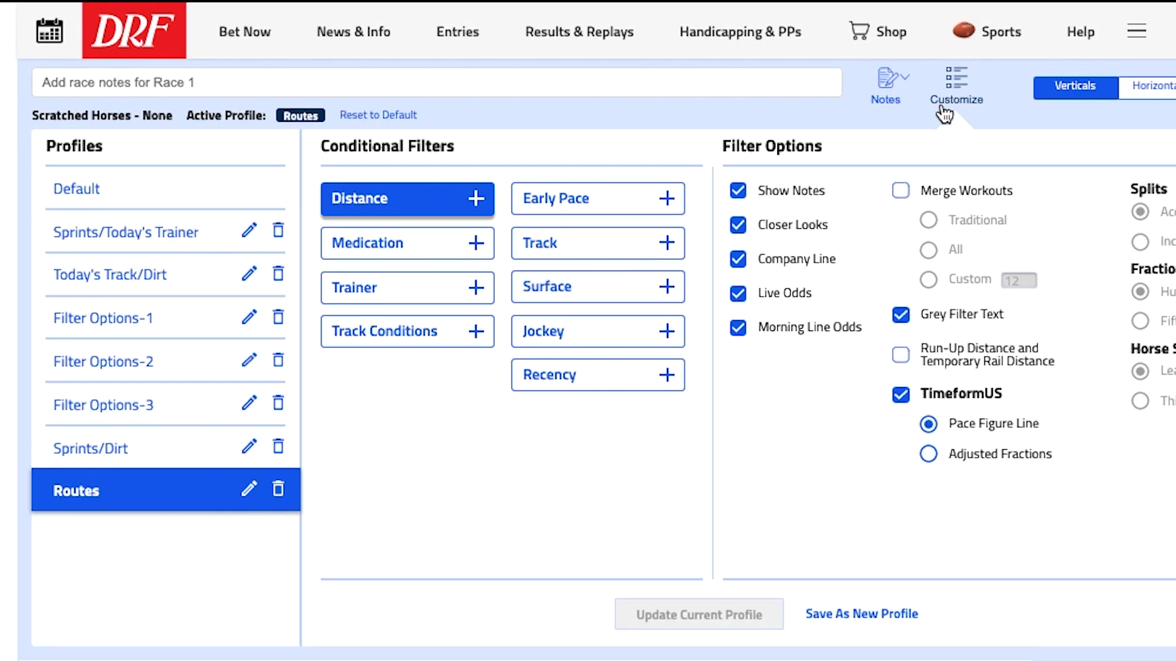
left_click(928, 454)
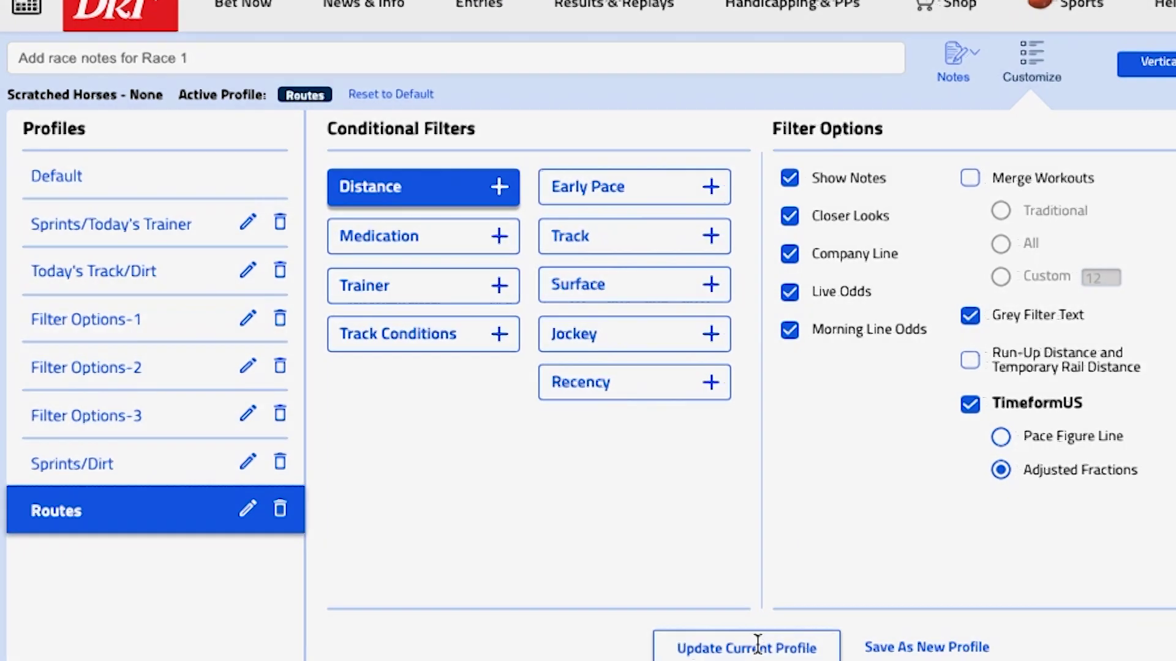
left_click(706, 617)
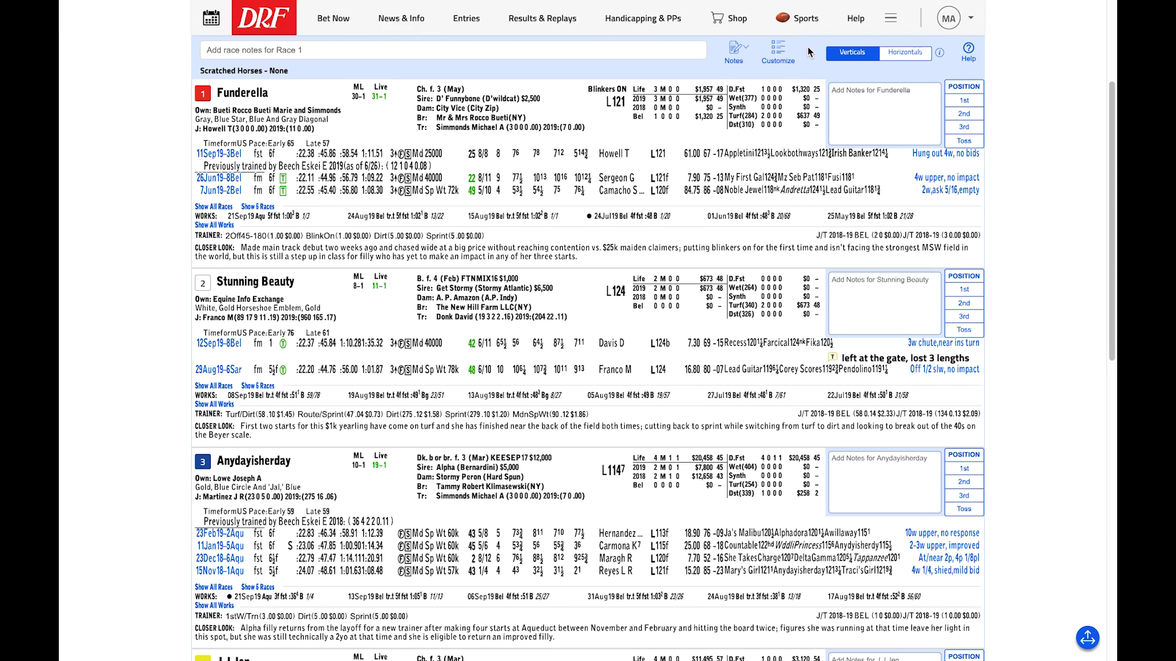
Filter the Default profile by Sprints distance, Dirt surface and Fast / Firm track conditions, and save the filters as a new profile.
left_click(773, 50)
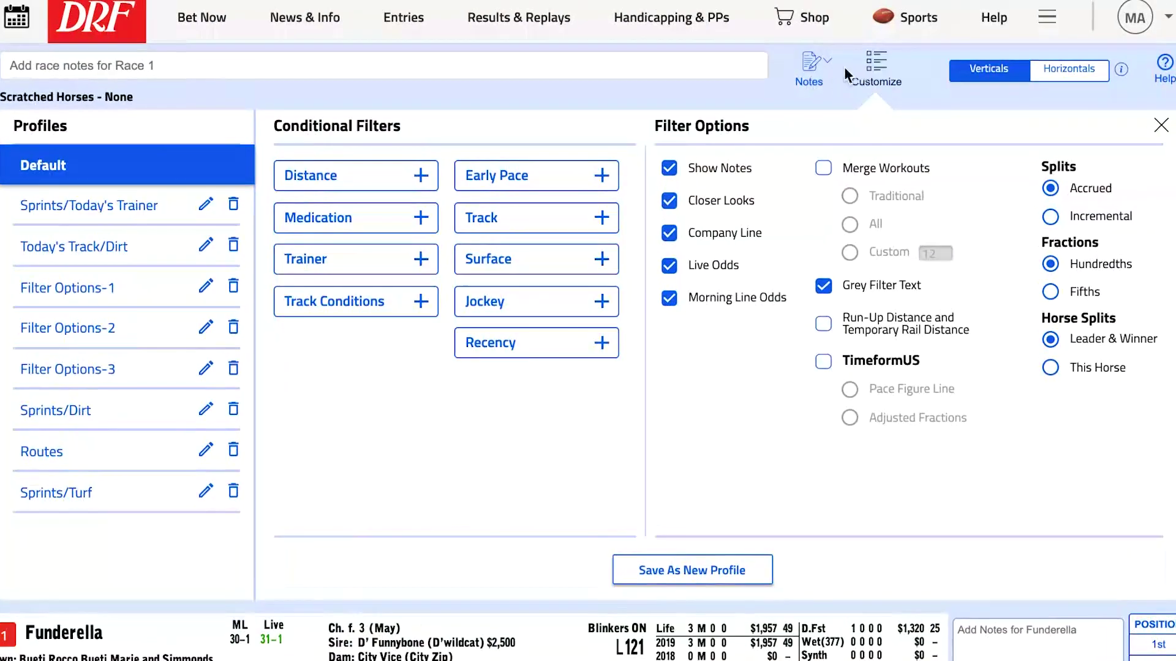
left_click(365, 181)
left_click(293, 264)
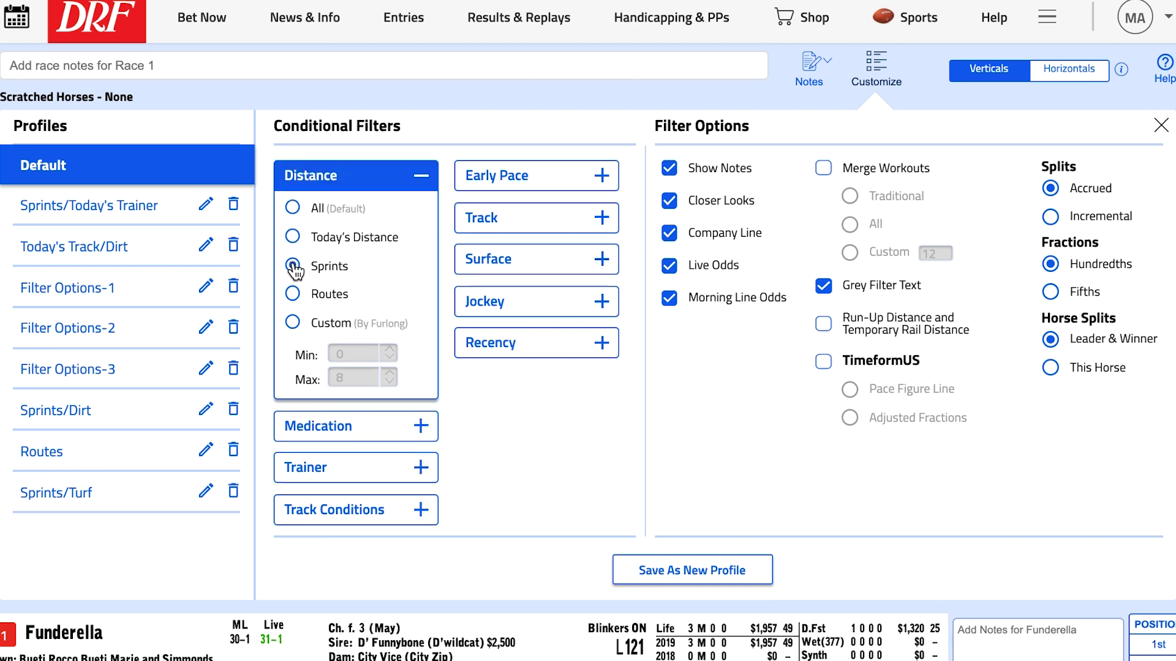
left_click(497, 267)
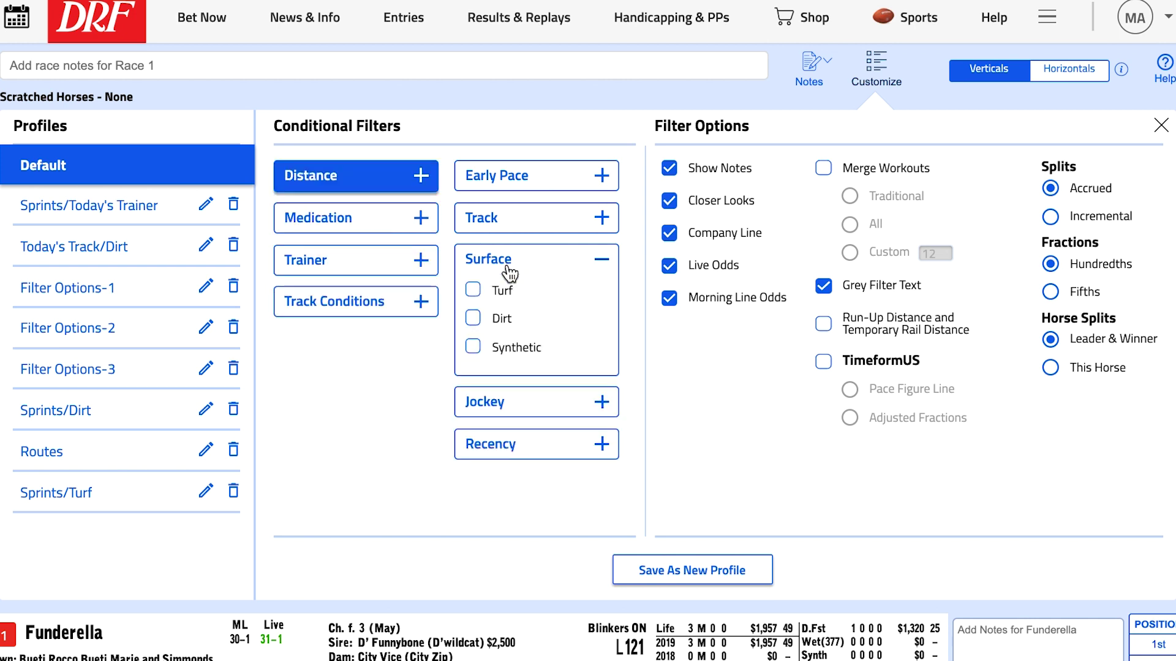
left_click(474, 320)
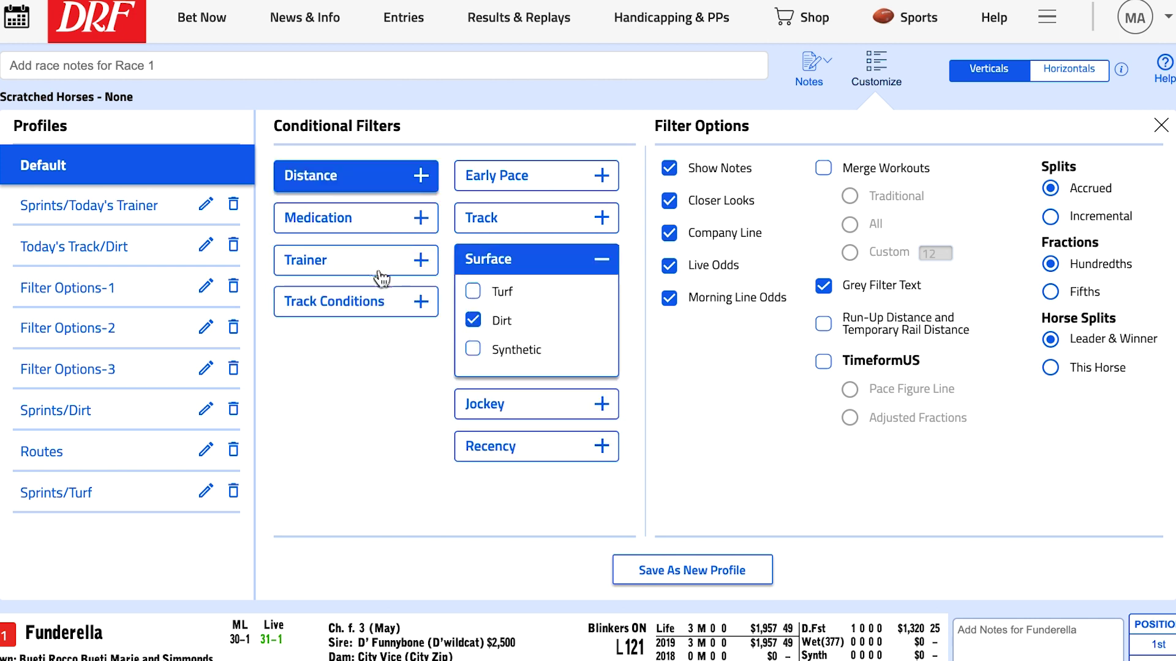
left_click(347, 300)
left_click(294, 363)
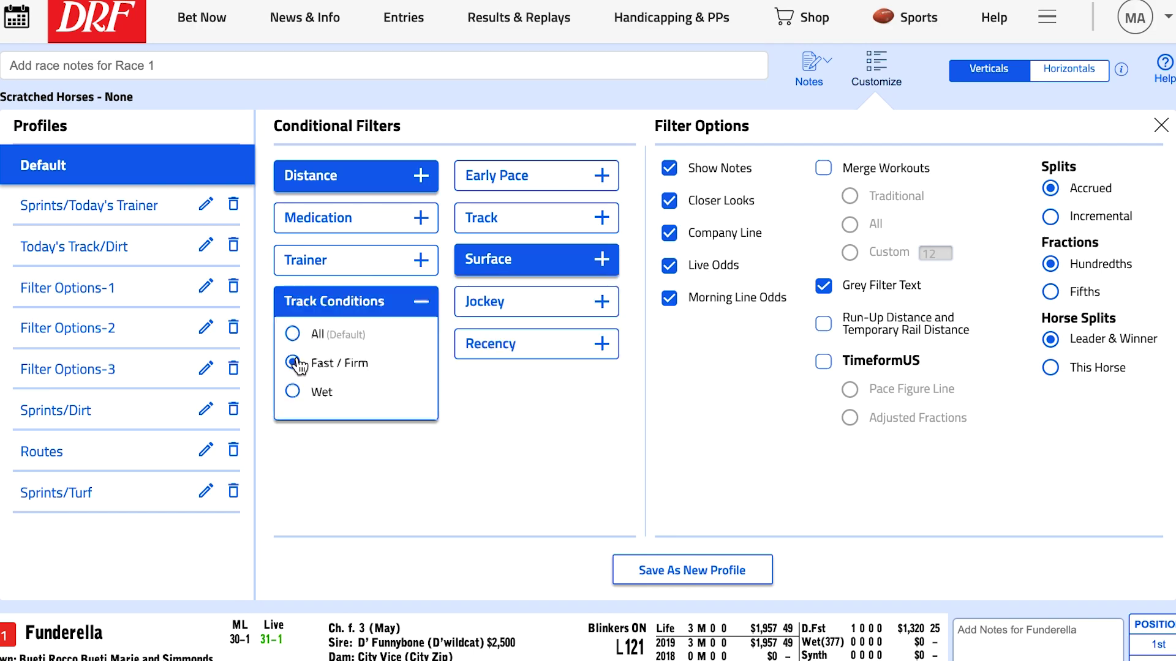
left_click(674, 569)
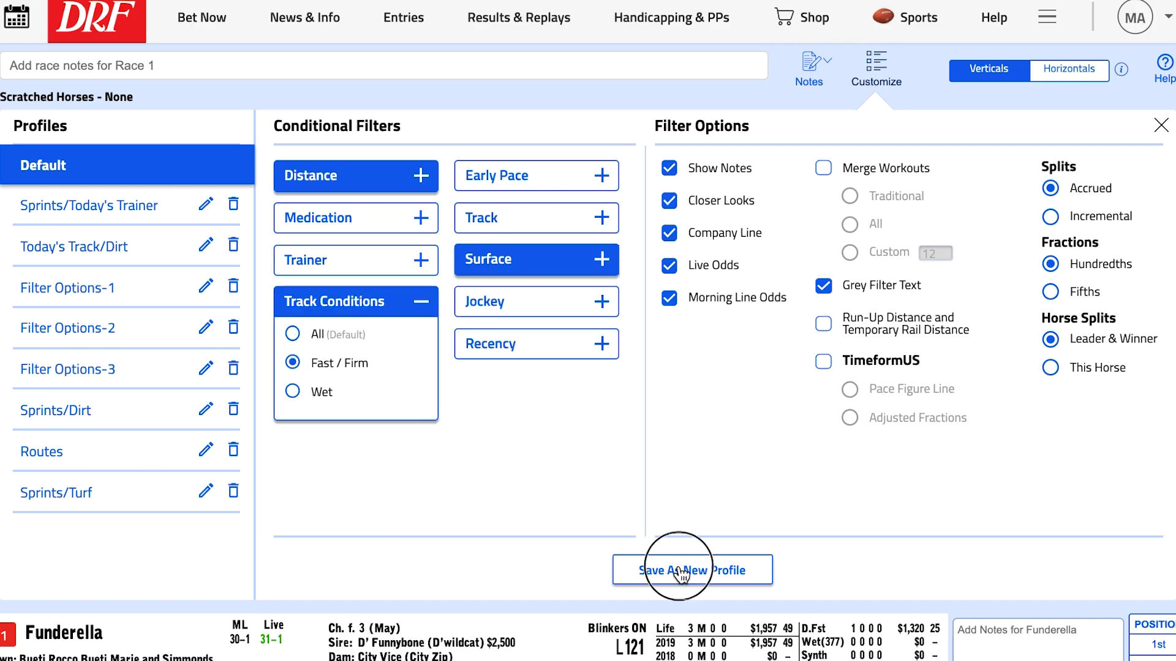